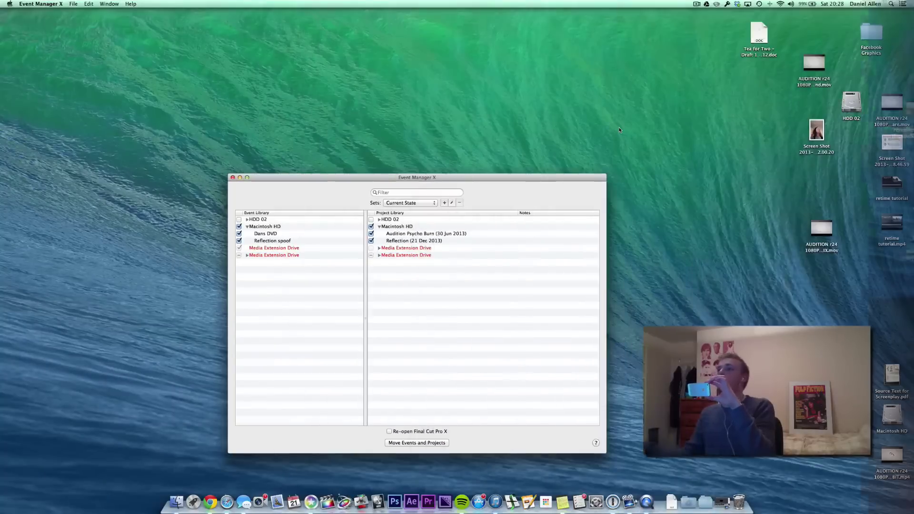
- In Event Manager X, untick Audition Psycho Burn and Dans DVD, keeping both Reflection items ticked
{"action": "left_click_drag", "start_coordinate": [445, 178], "coordinate": [458, 143]}
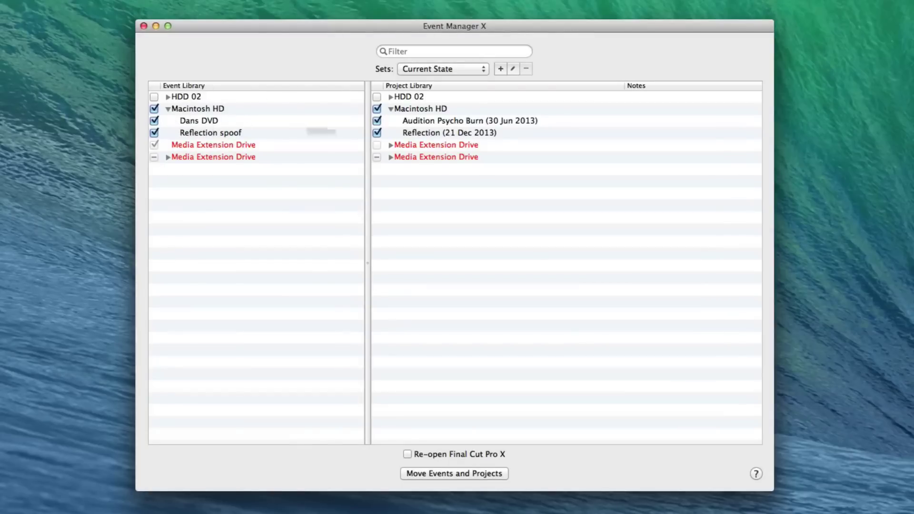
{"action": "left_click", "coordinate": [433, 122]}
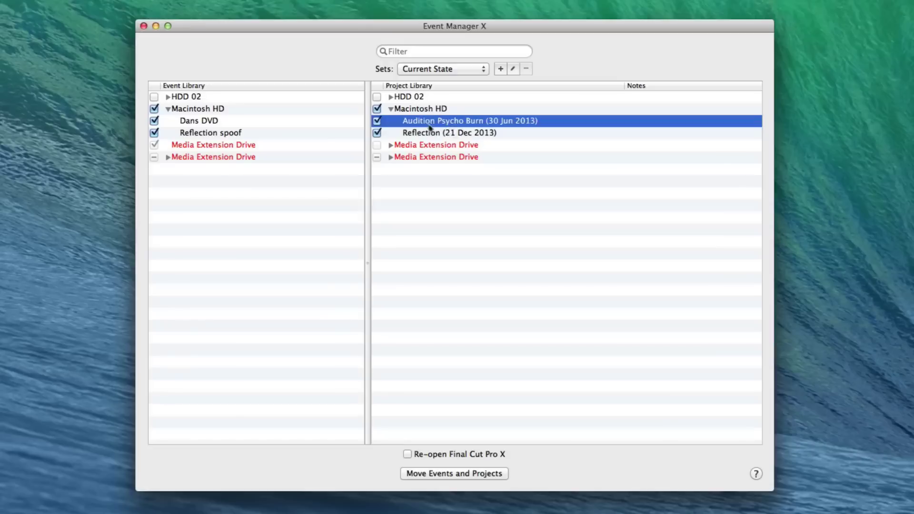
{"action": "left_click", "coordinate": [211, 122]}
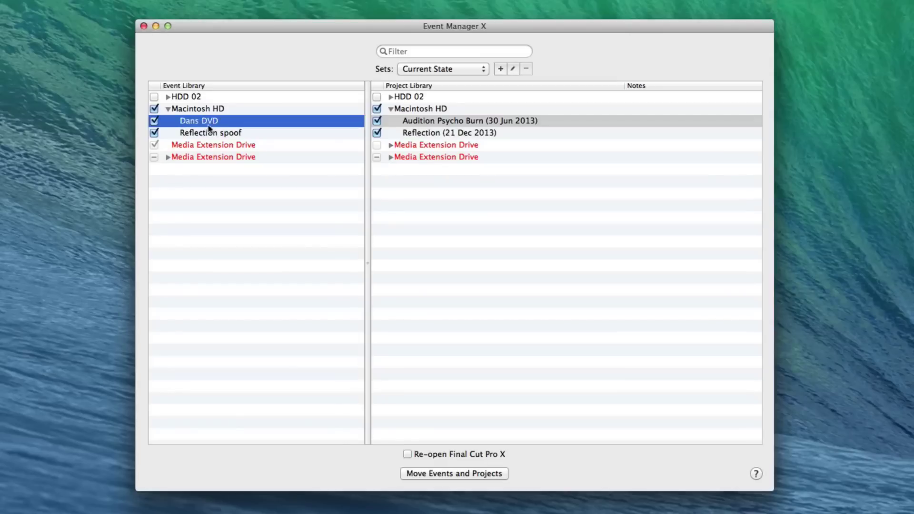
{"action": "left_click", "coordinate": [446, 135]}
{"action": "left_click", "coordinate": [224, 136]}
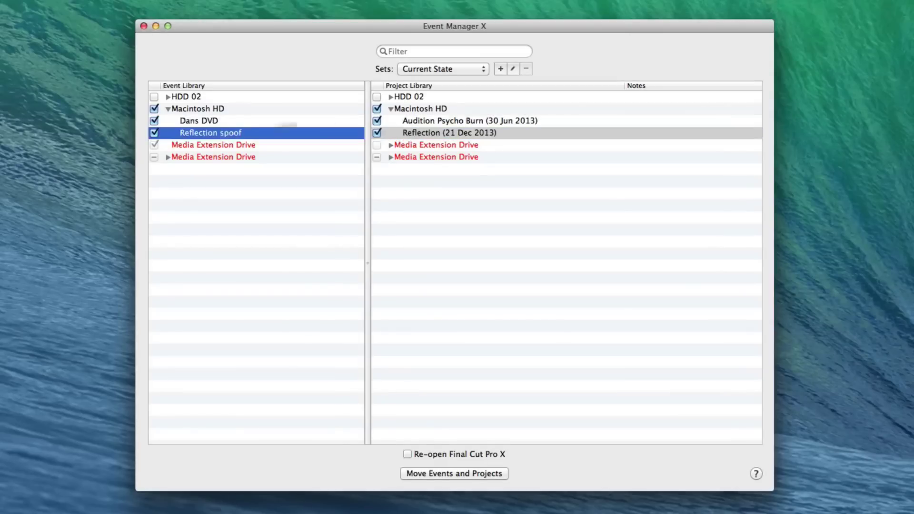
{"action": "left_click", "coordinate": [439, 134]}
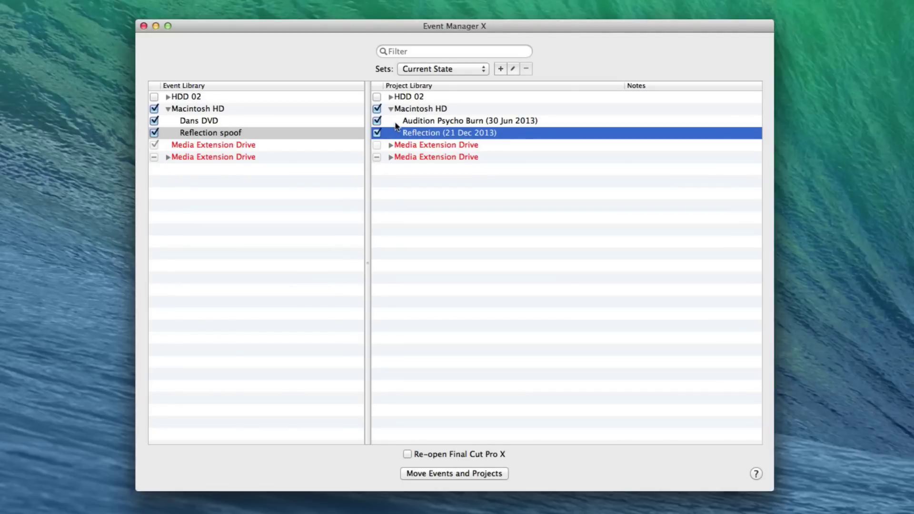
{"action": "left_click", "coordinate": [377, 121]}
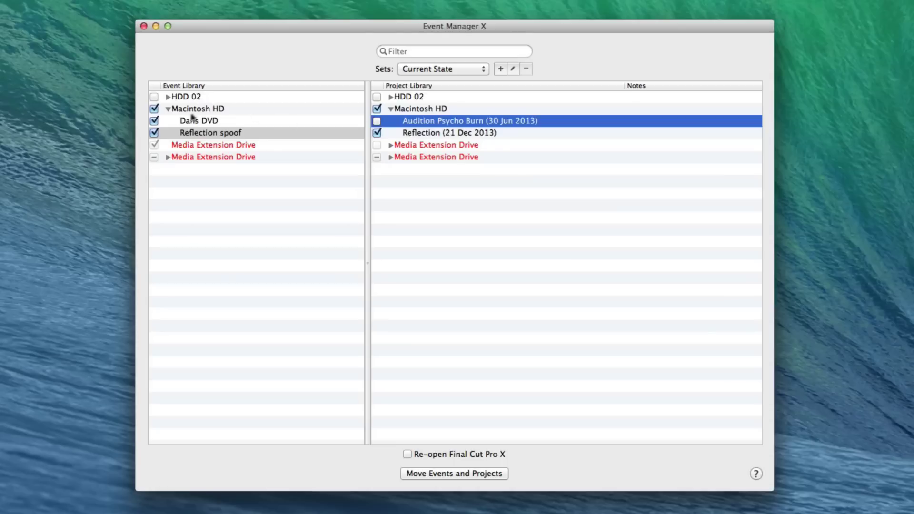
{"action": "left_click", "coordinate": [154, 121]}
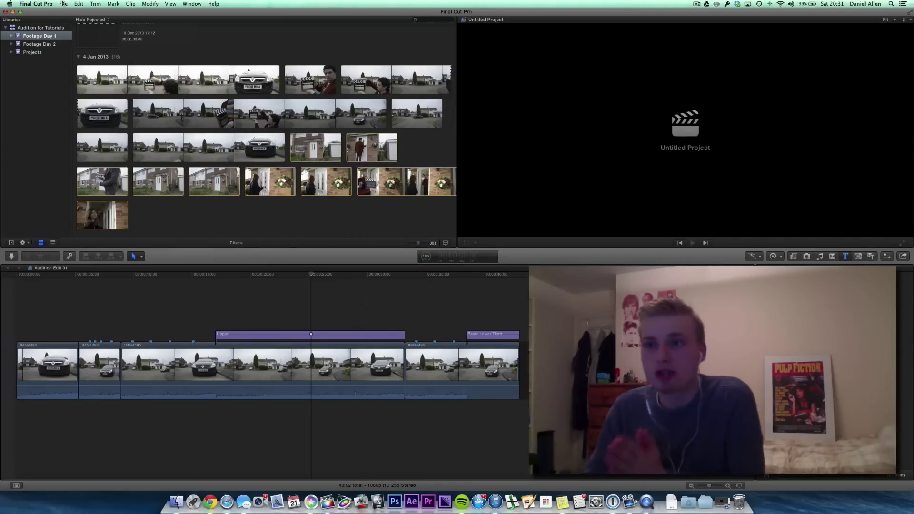
- Start File > Update Projects and Events after reviewing the ticked items in Event Manager X
{"action": "left_click", "coordinate": [64, 4]}
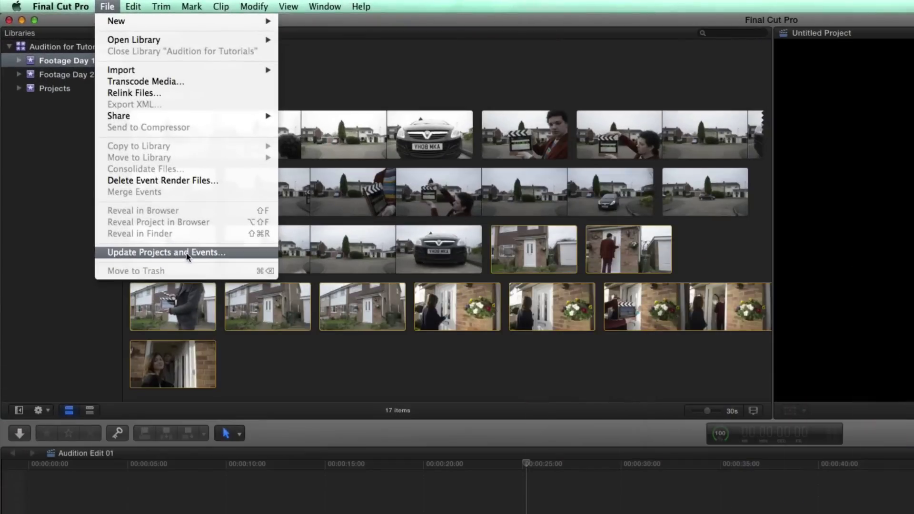
{"action": "left_click", "coordinate": [129, 175]}
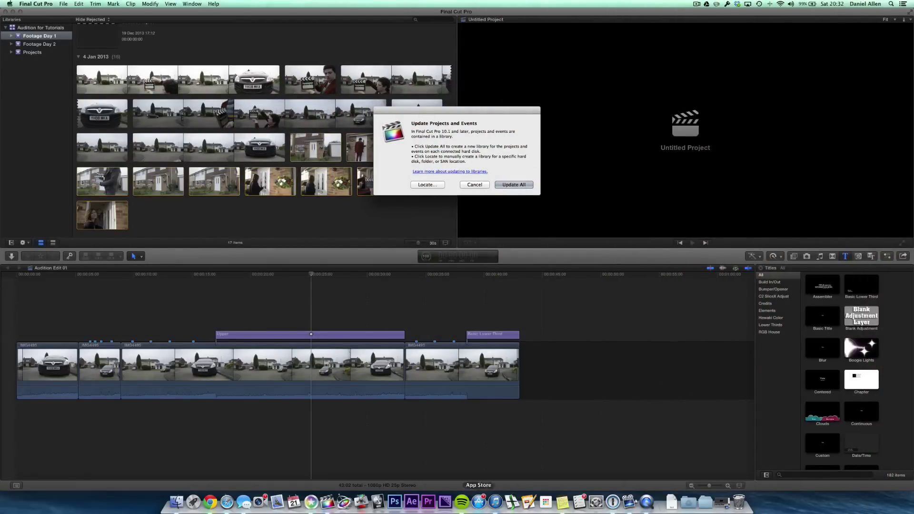
{"action": "left_click", "coordinate": [312, 504]}
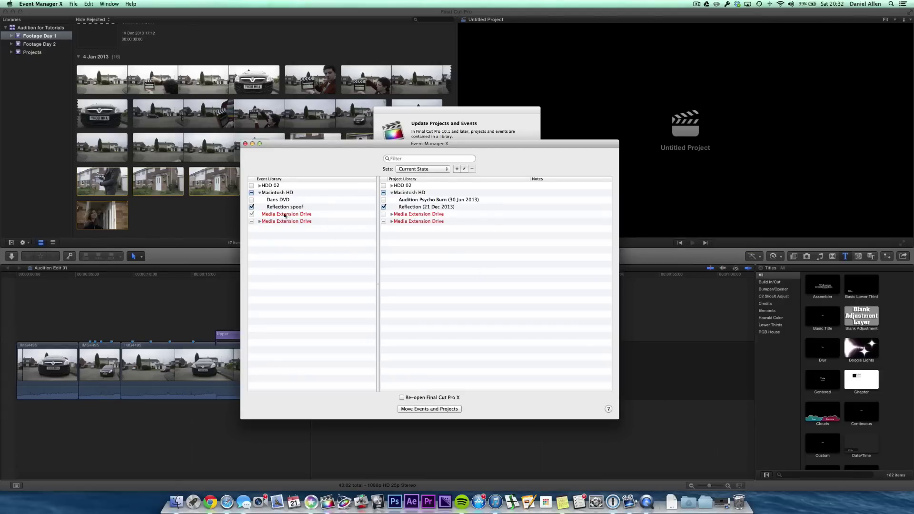
{"action": "left_click", "coordinate": [245, 143]}
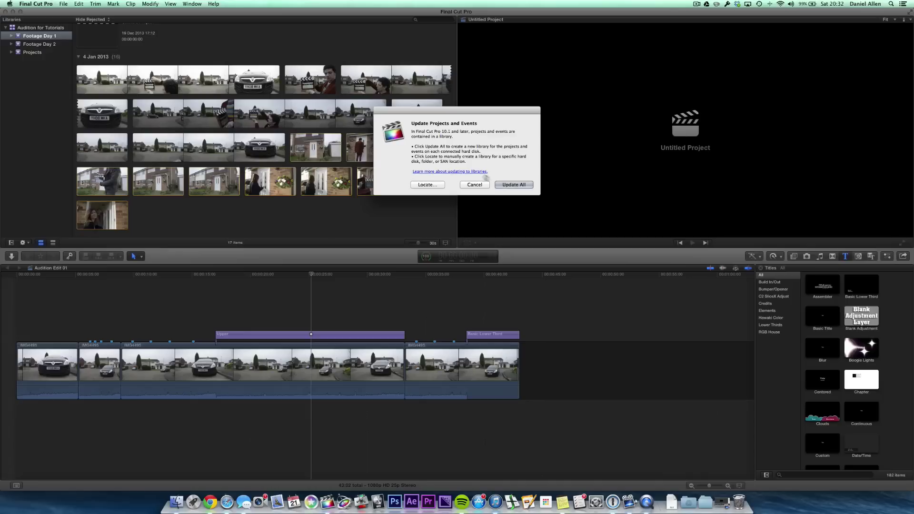
- Update all old projects and events into a library and move the originals to the Trash
{"action": "left_click", "coordinate": [513, 184]}
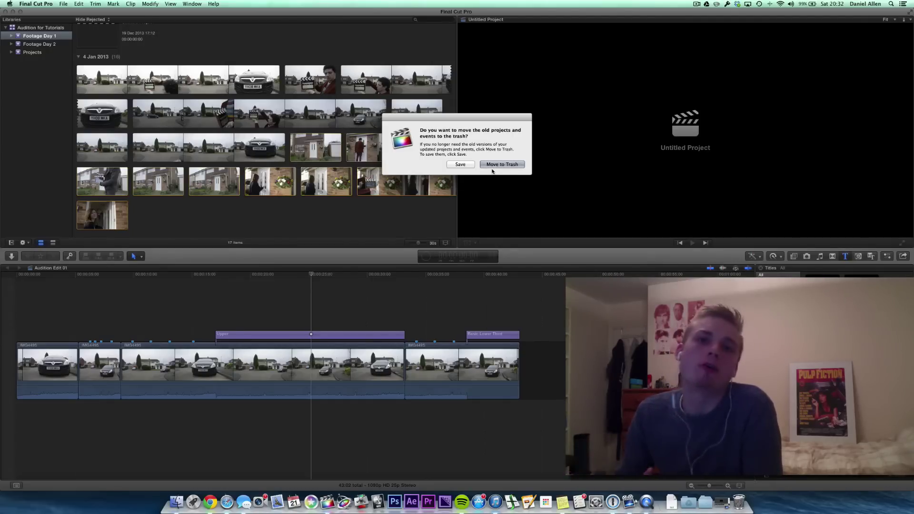
{"action": "left_click", "coordinate": [493, 164]}
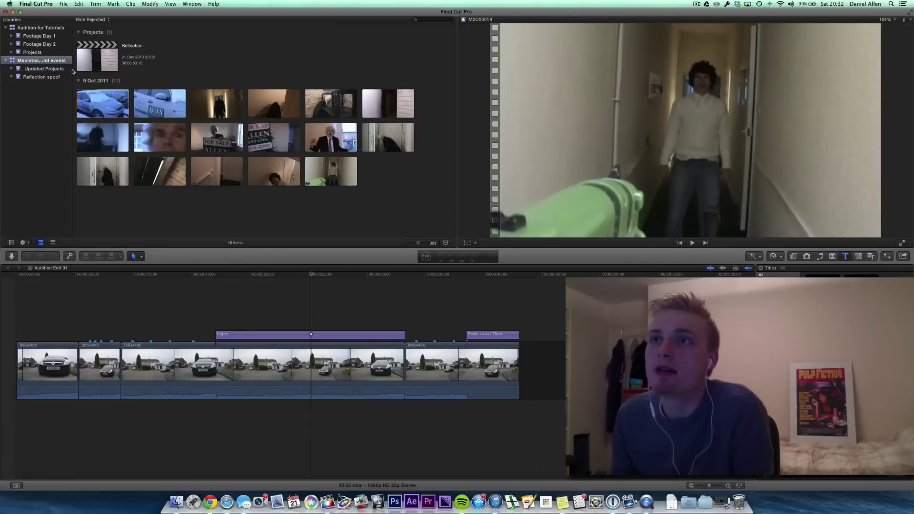
- Rename the Macintosh HD's projects and events library to 'Reflection' and view its Updated Projects event
{"action": "left_click_drag", "start_coordinate": [72, 72], "coordinate": [115, 73]}
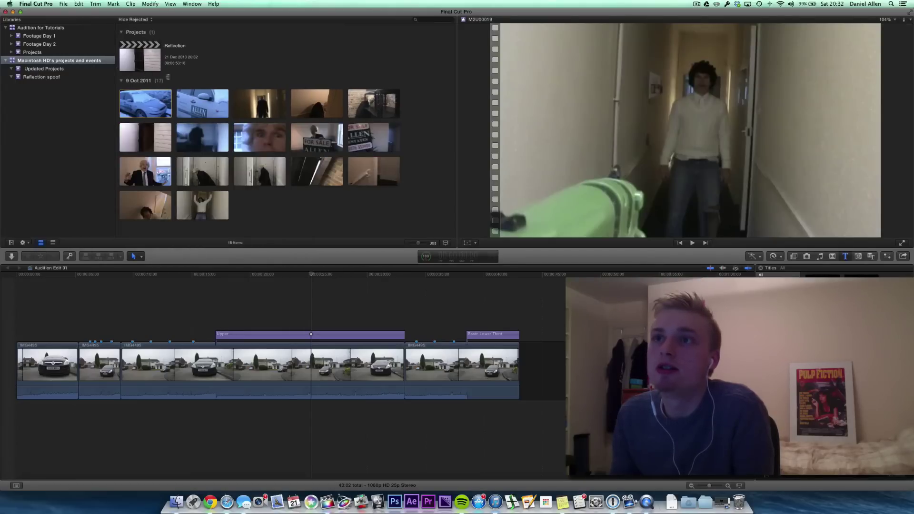
{"action": "left_click", "coordinate": [80, 63]}
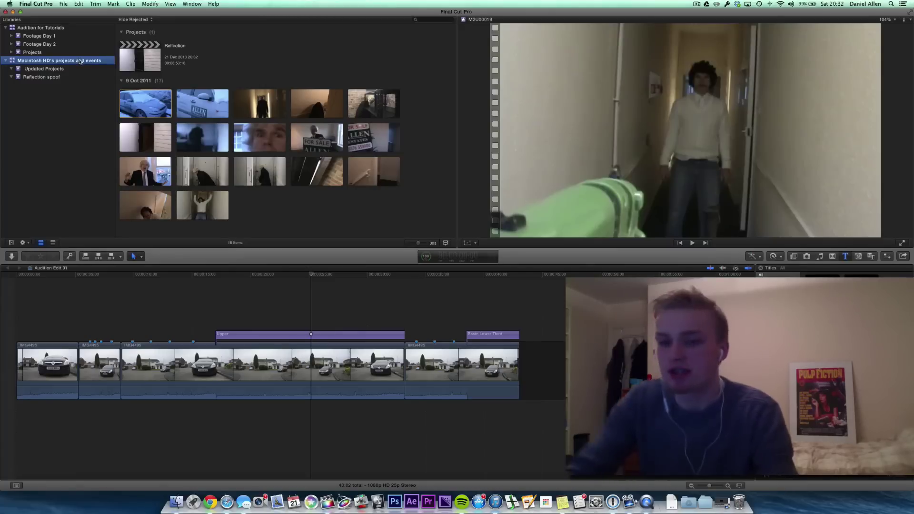
{"action": "left_click", "coordinate": [80, 61]}
{"action": "type", "text": "Reflection"}
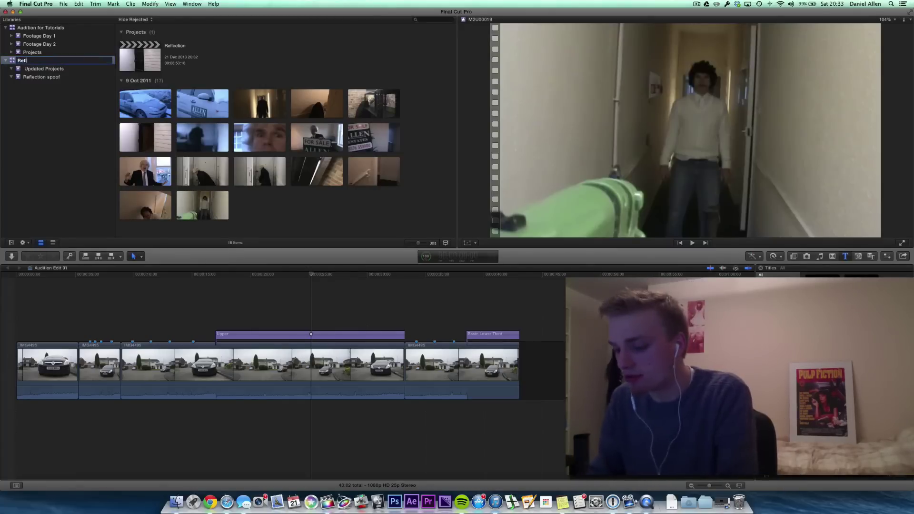
{"action": "key", "text": "Return"}
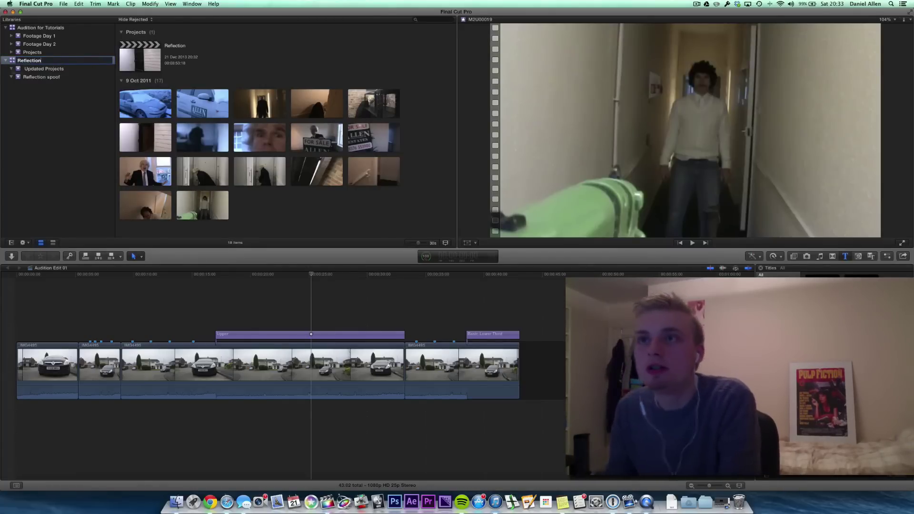
{"action": "left_click", "coordinate": [21, 72]}
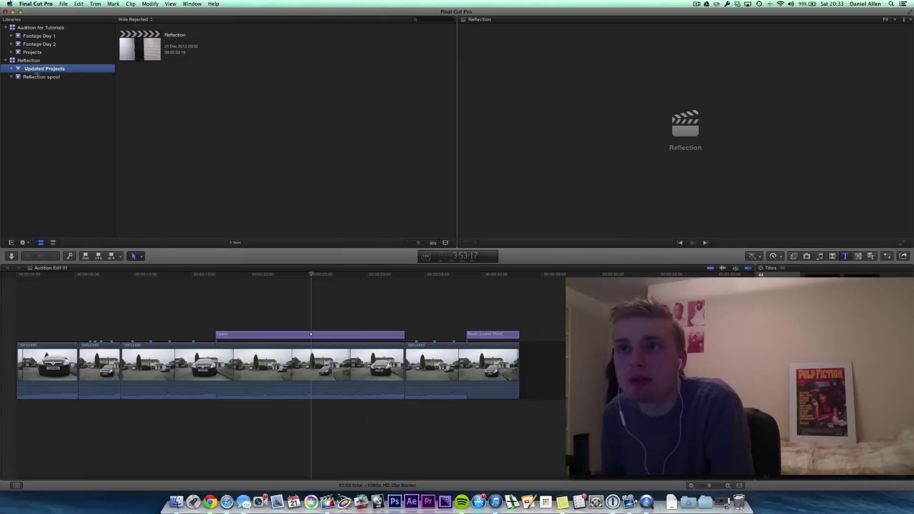
- Rename the Updated Projects event to 'Projects', activate the Audition Edit 01 timeline, and launch Event Manager X
{"action": "left_click", "coordinate": [42, 78]}
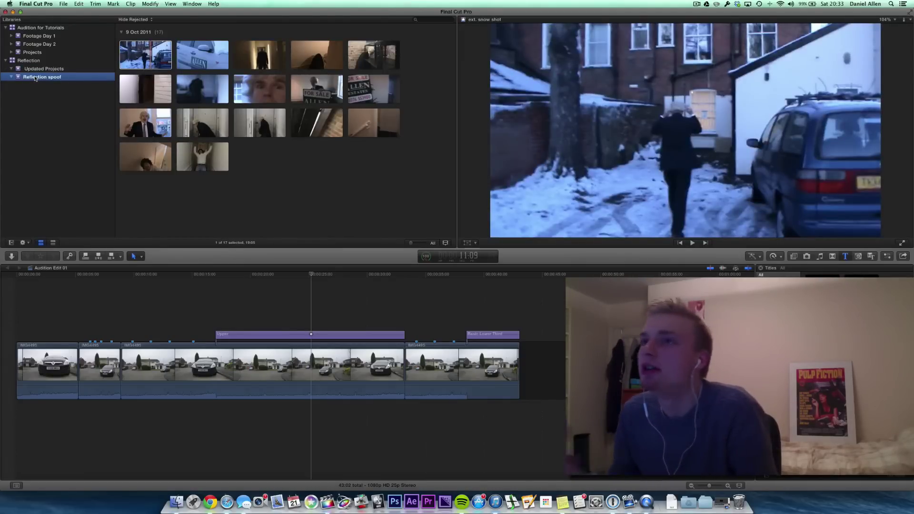
{"action": "left_click", "coordinate": [37, 69]}
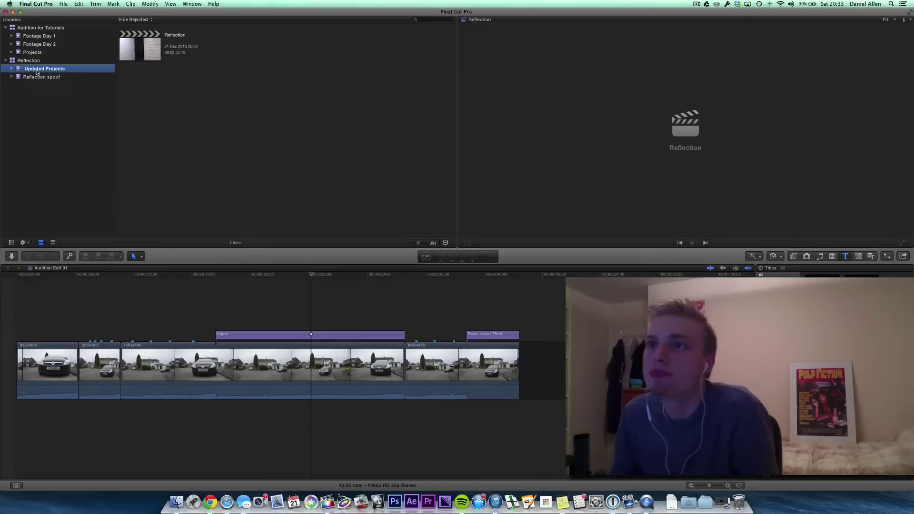
{"action": "left_click", "coordinate": [40, 70]}
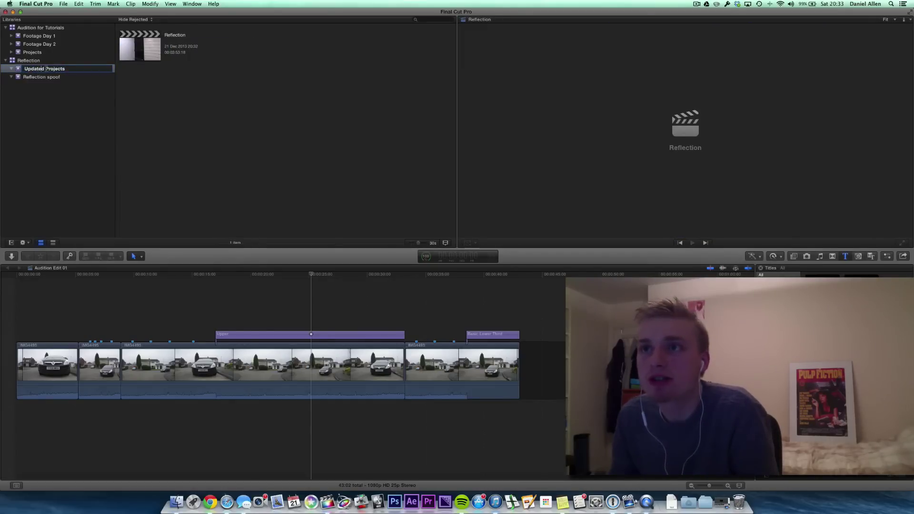
{"action": "type", "text": "Projects"}
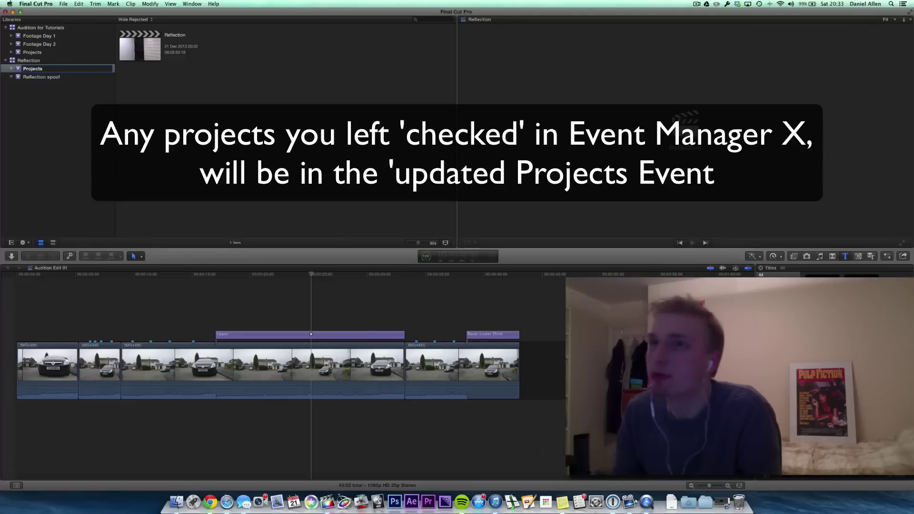
{"action": "key", "text": "Return"}
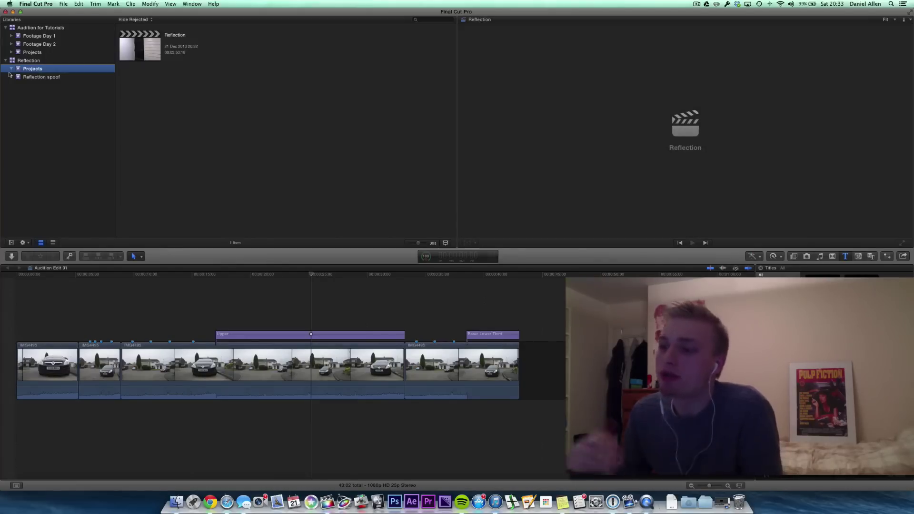
{"action": "left_click", "coordinate": [285, 429]}
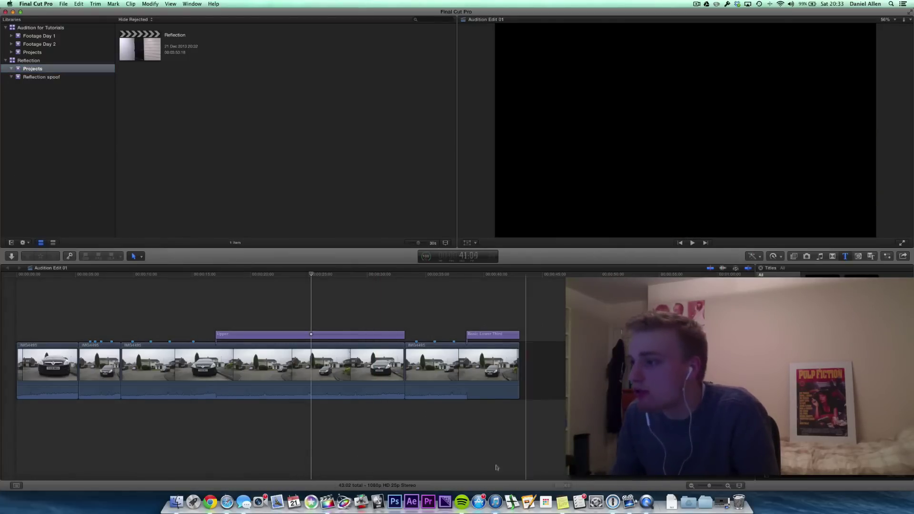
{"action": "left_click", "coordinate": [312, 502]}
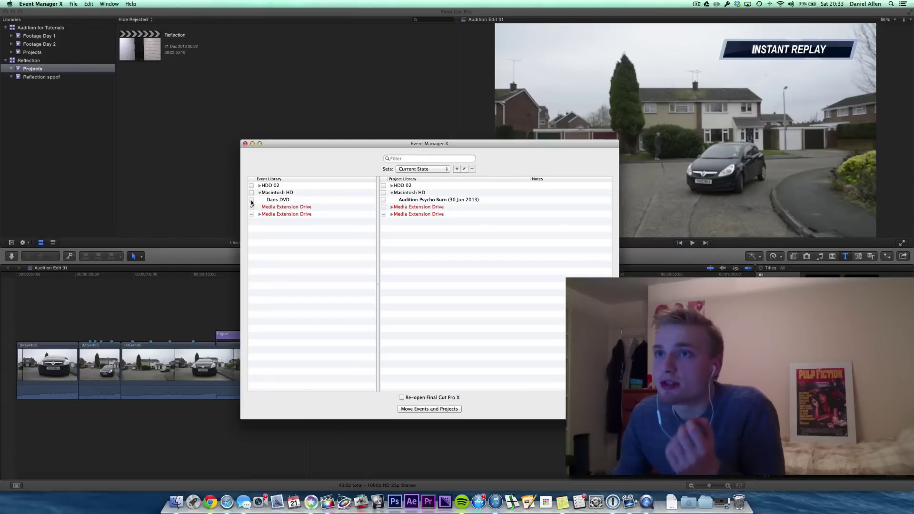
- Move the Dans DVD event and Audition Psycho Burn project, with Re-open Final Cut Pro X enabled
{"action": "left_click", "coordinate": [251, 202]}
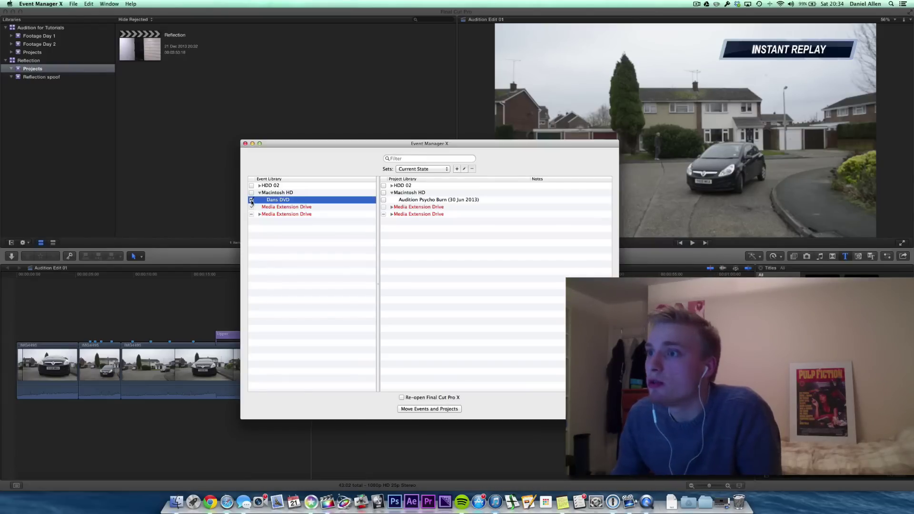
{"action": "left_click", "coordinate": [383, 200]}
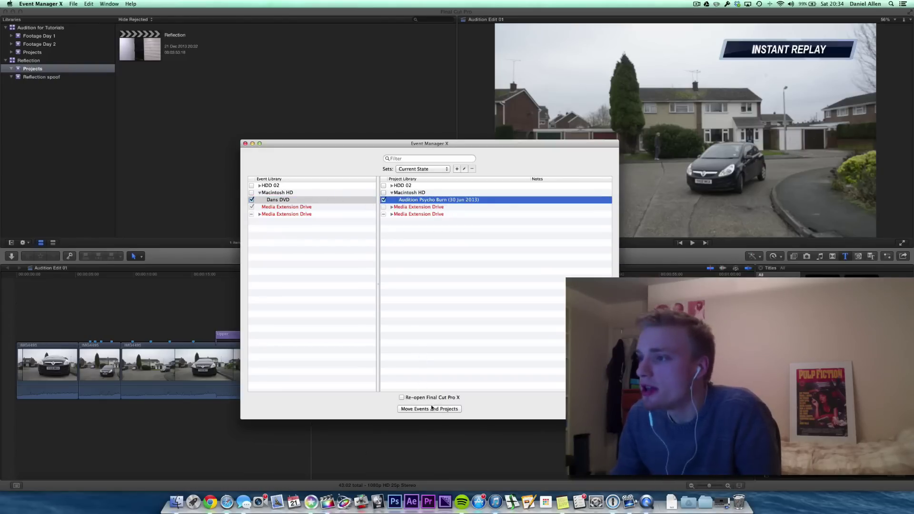
{"action": "left_click", "coordinate": [402, 398]}
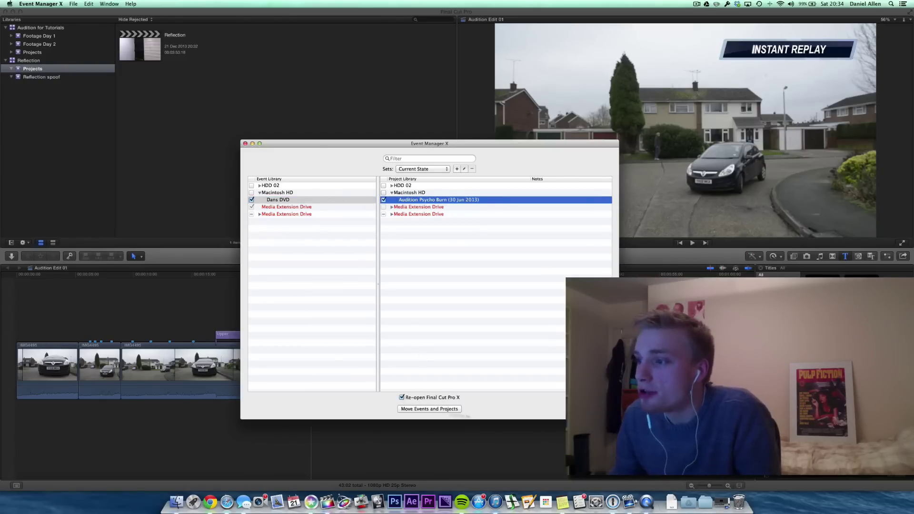
{"action": "left_click", "coordinate": [450, 409]}
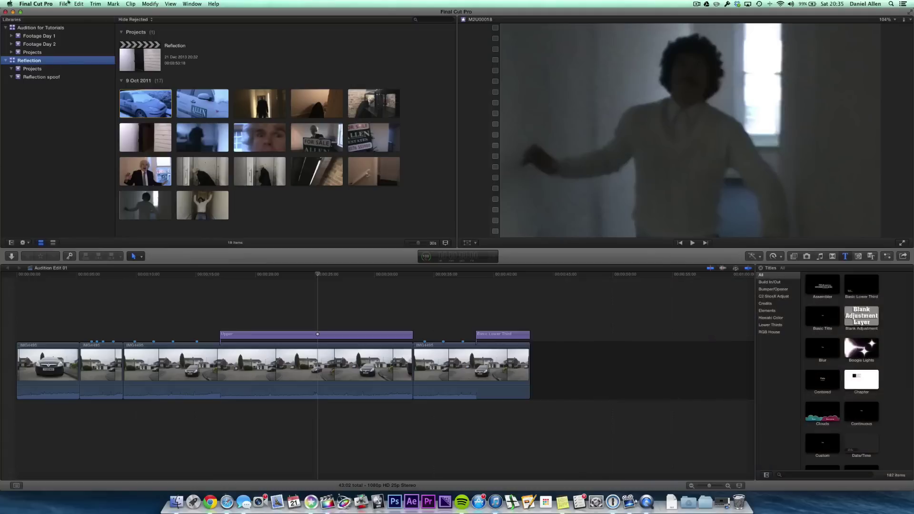
- Reopen the Update Projects and Events prompt from the File menu and cancel it without updating
{"action": "left_click", "coordinate": [63, 3]}
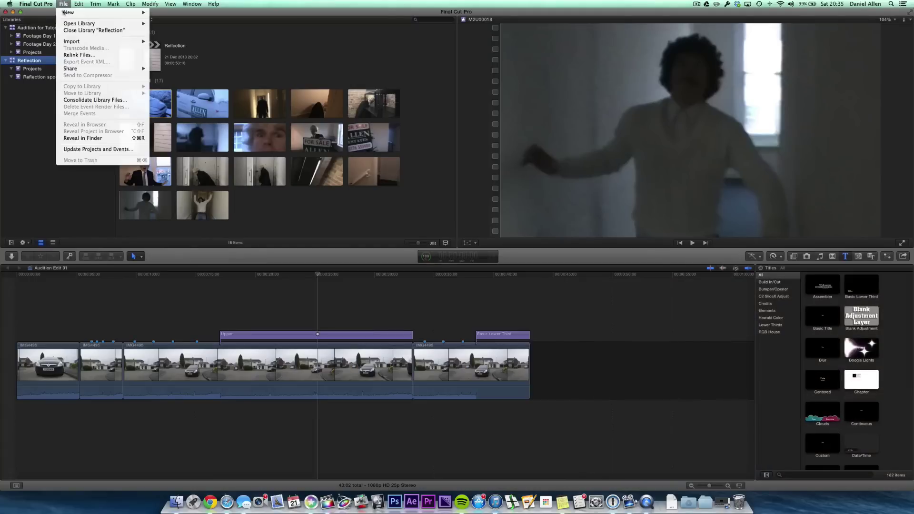
{"action": "left_click", "coordinate": [98, 149]}
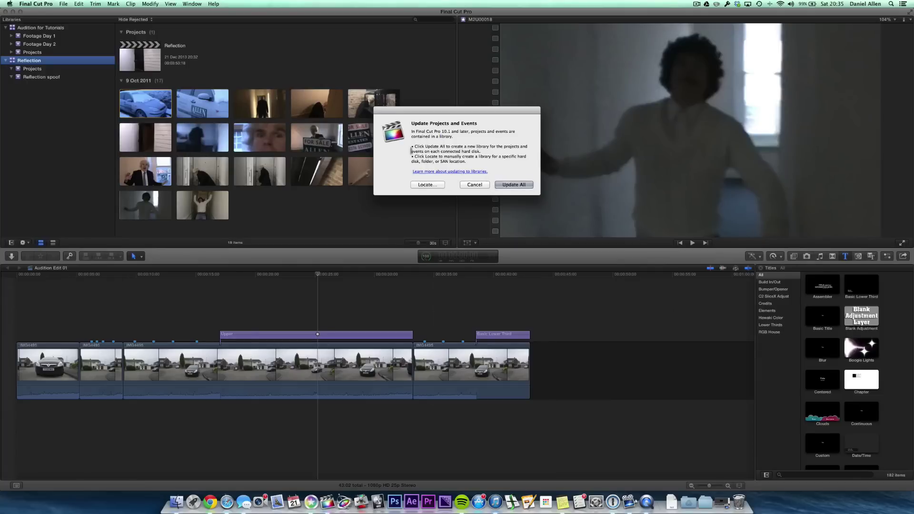
{"action": "left_click", "coordinate": [474, 185]}
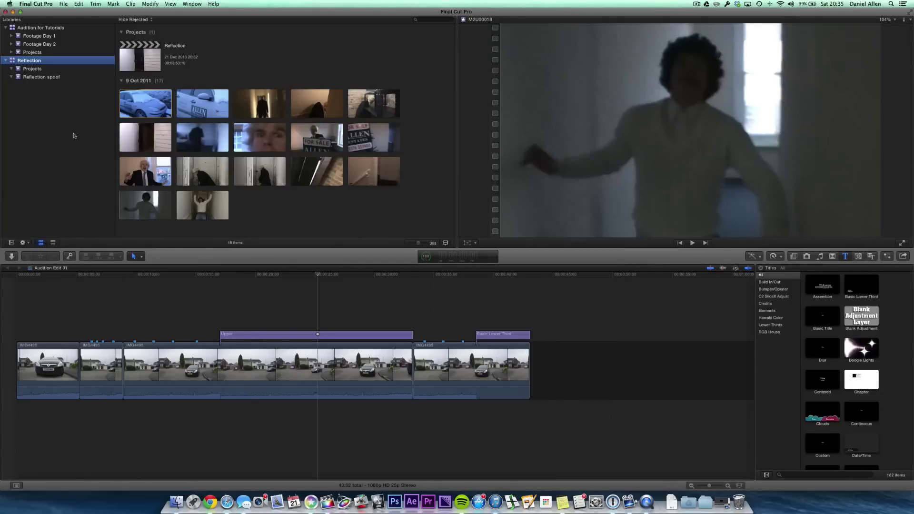